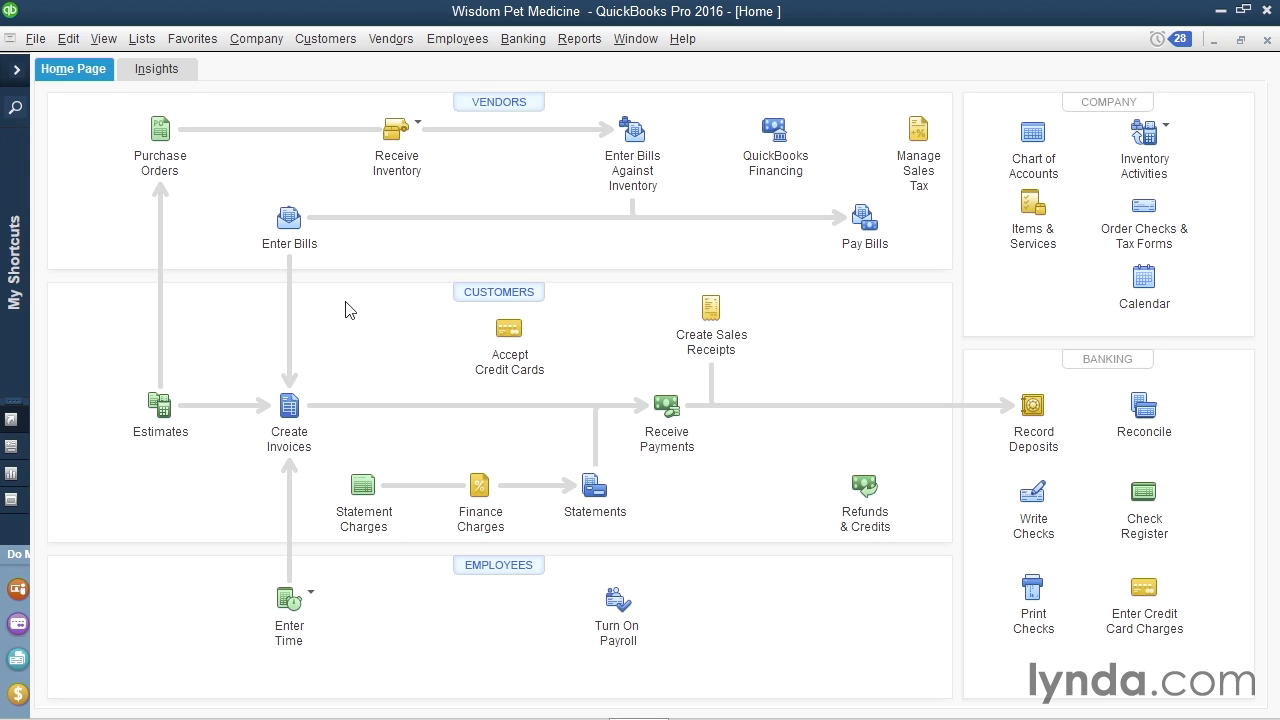
In the Vendor Center, check 'Vendor eligible for 1099' in Mycat's Tax Settings and save.
left_click(485, 104)
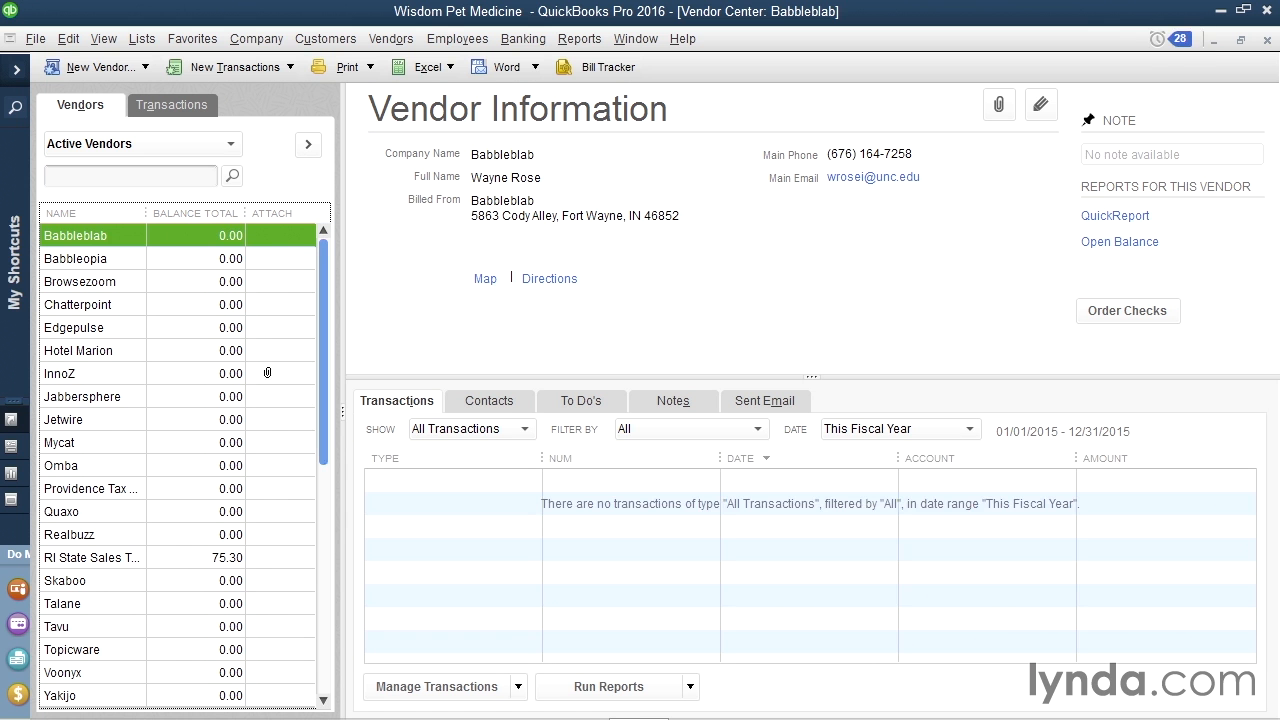
left_click(88, 442)
double_click(88, 442)
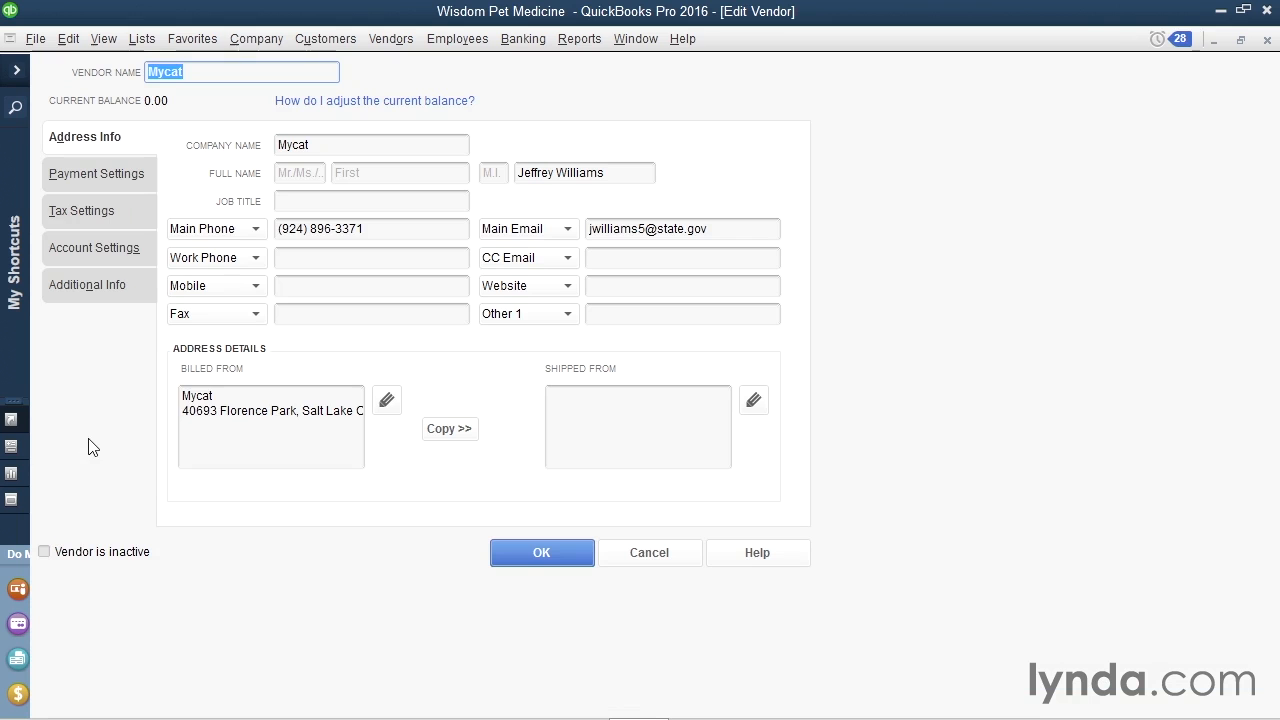
left_click(116, 211)
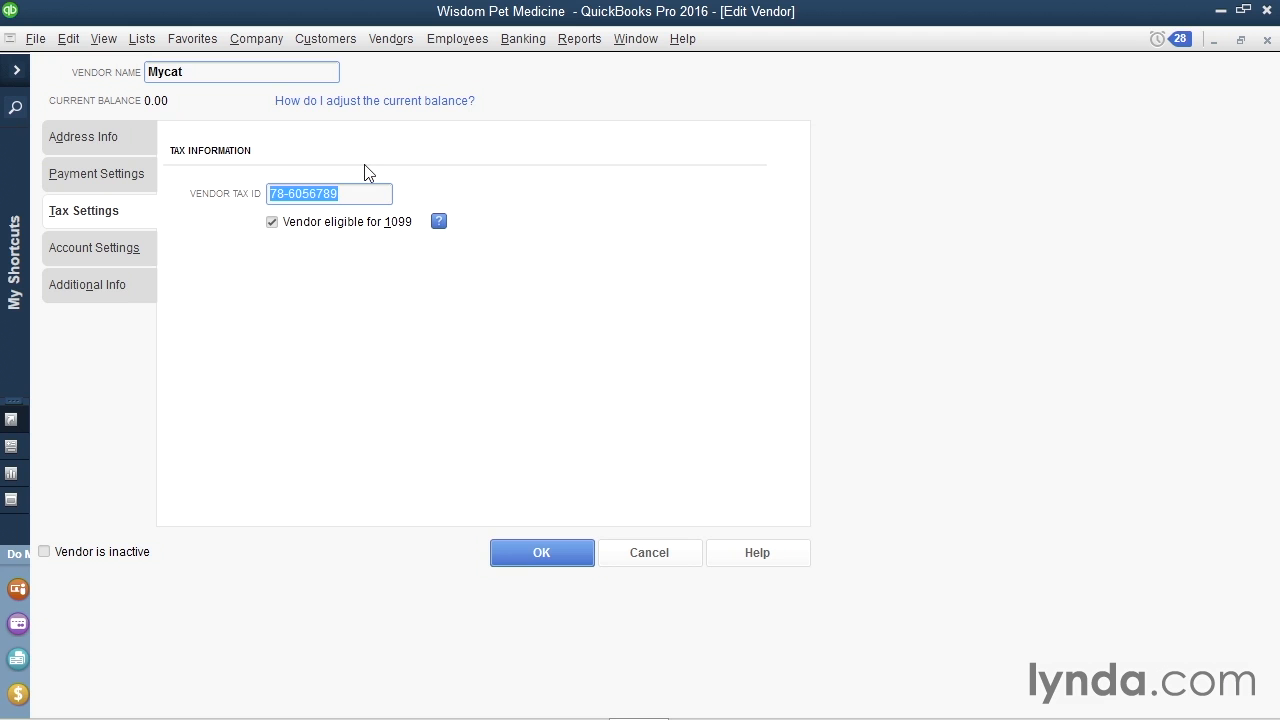
left_click(529, 556)
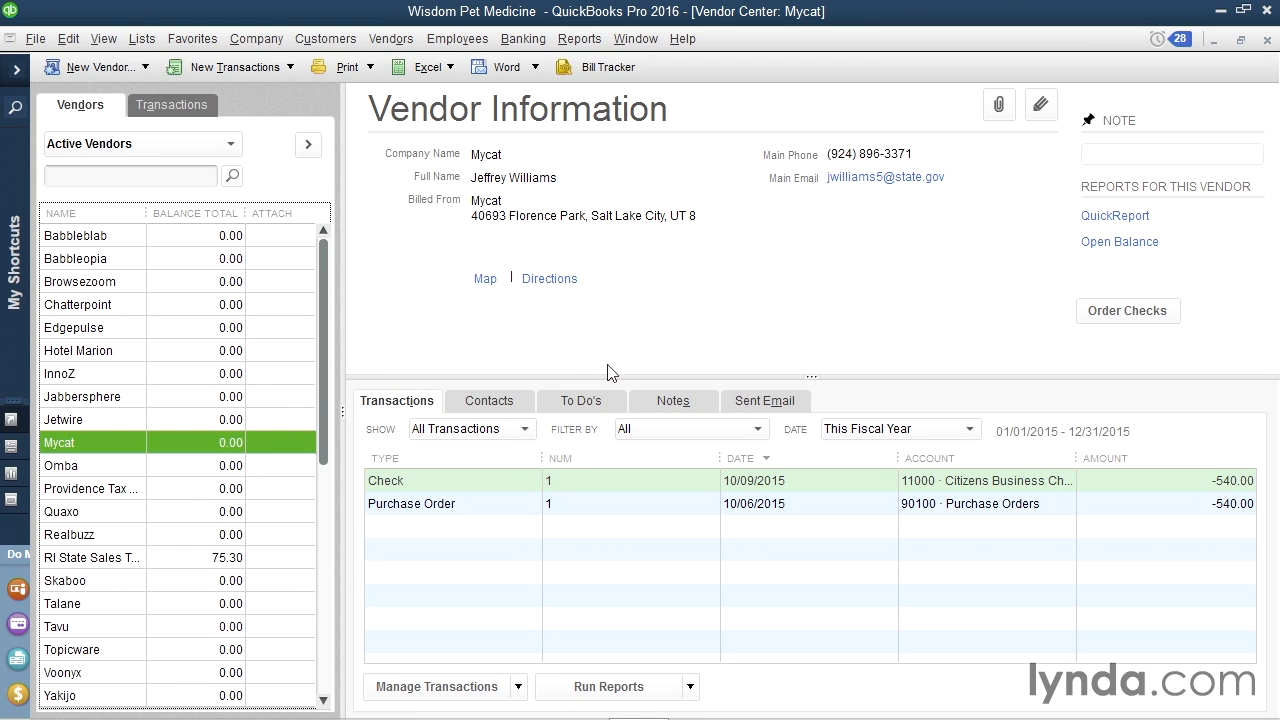
Search Enter Bills by vendor Mycat to view the paid 1,350.00 shelter service bill, then close it.
left_click(1267, 39)
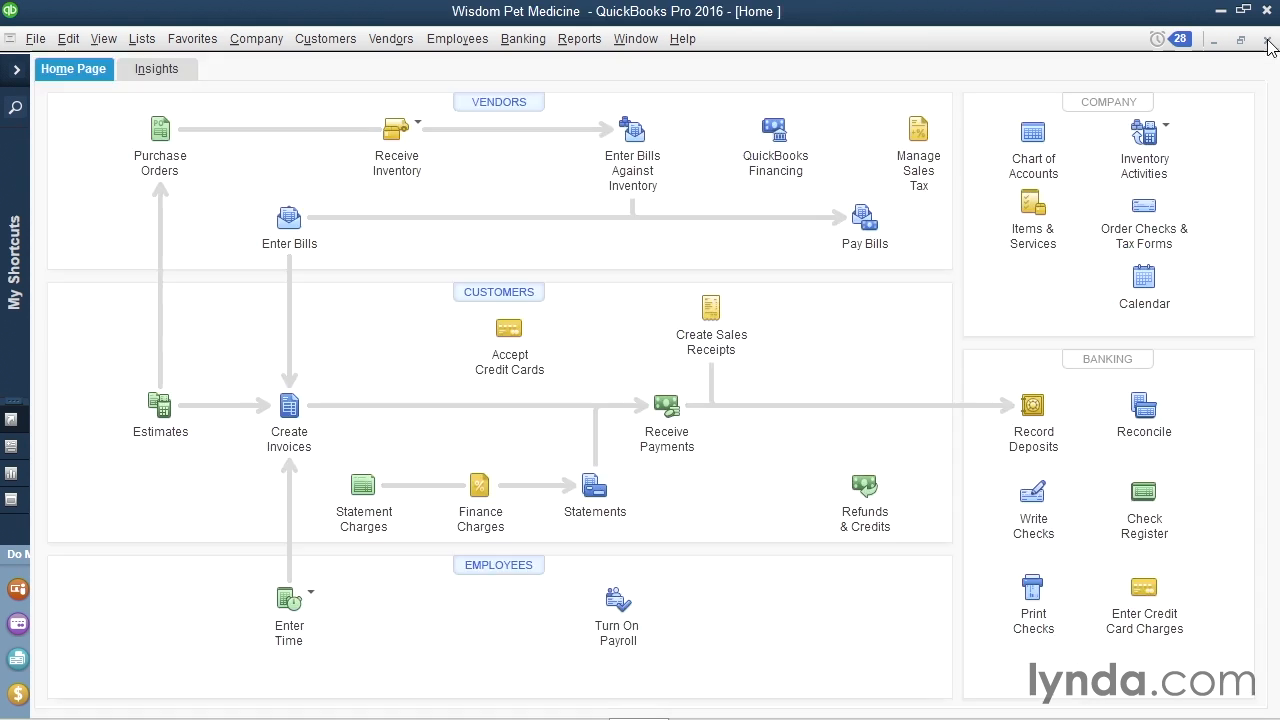
left_click(282, 246)
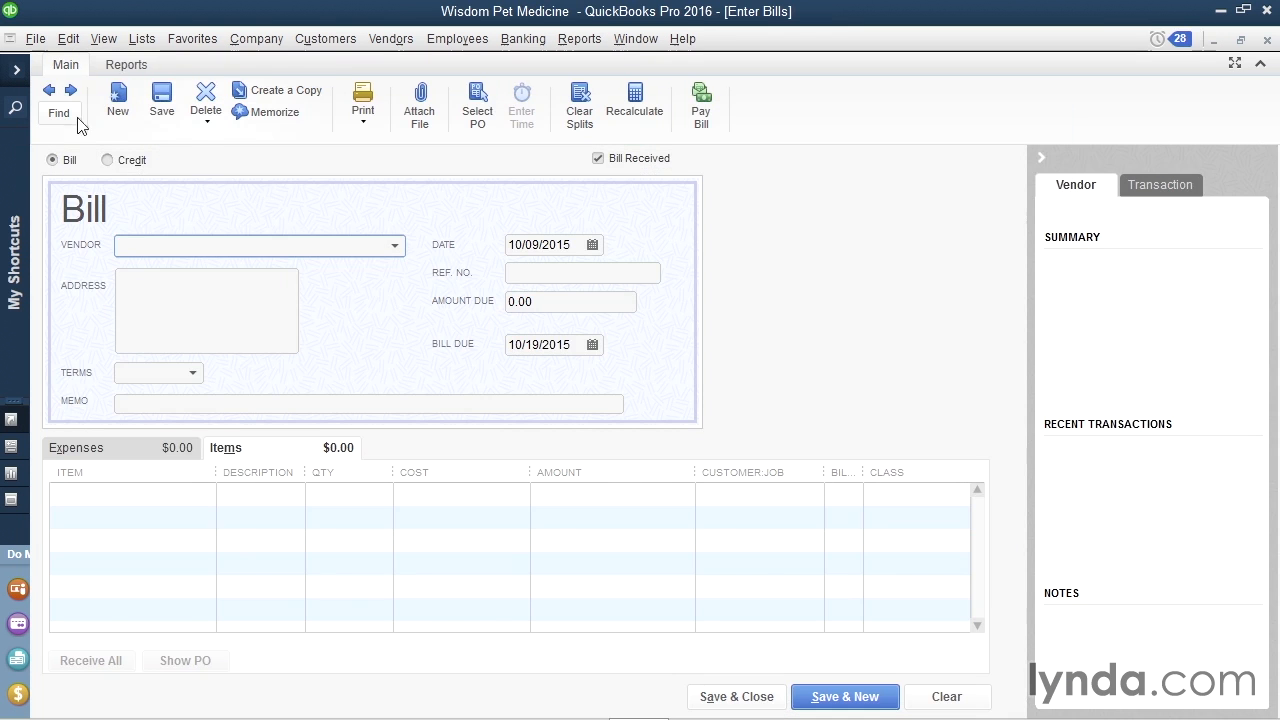
left_click(59, 112)
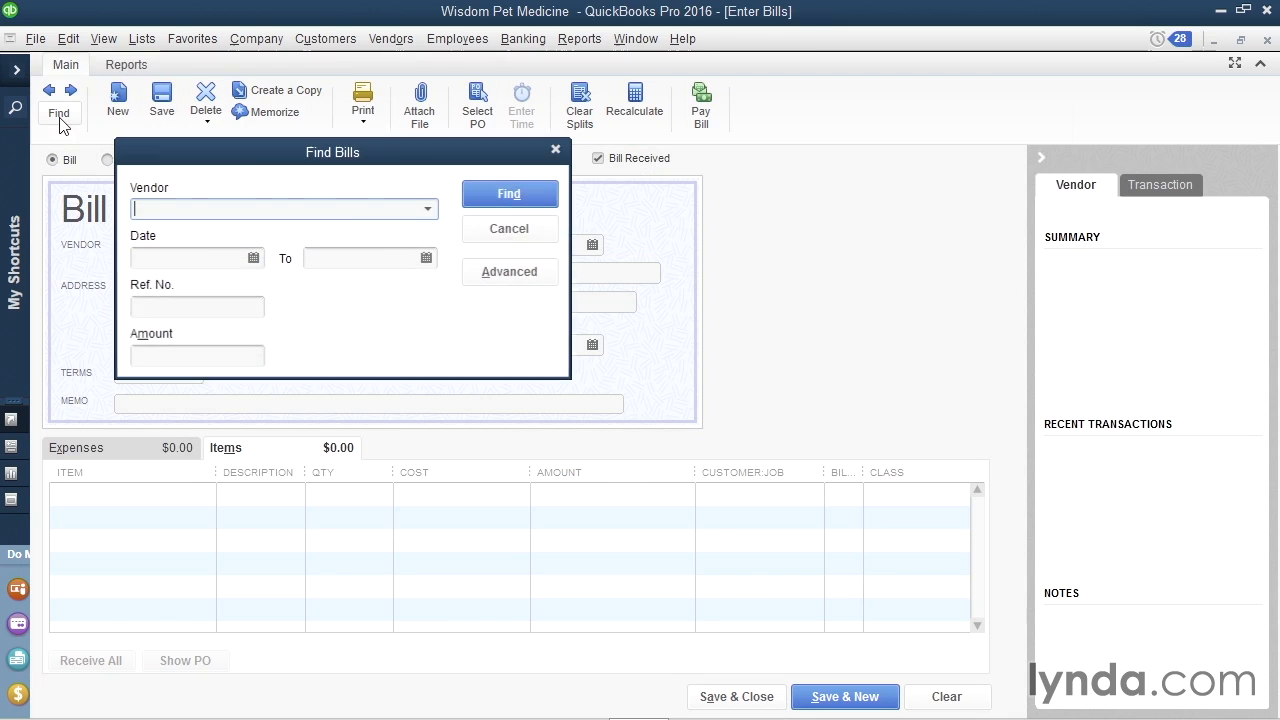
left_click(429, 210)
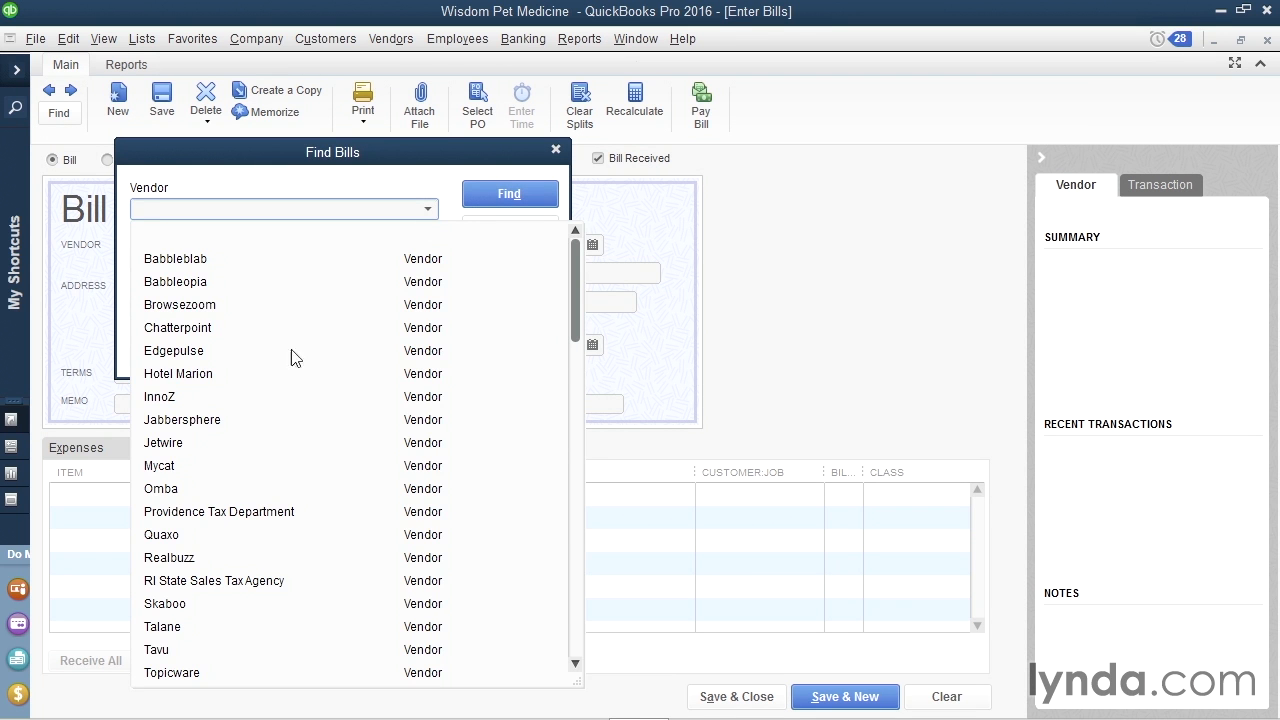
left_click(229, 465)
left_click(487, 204)
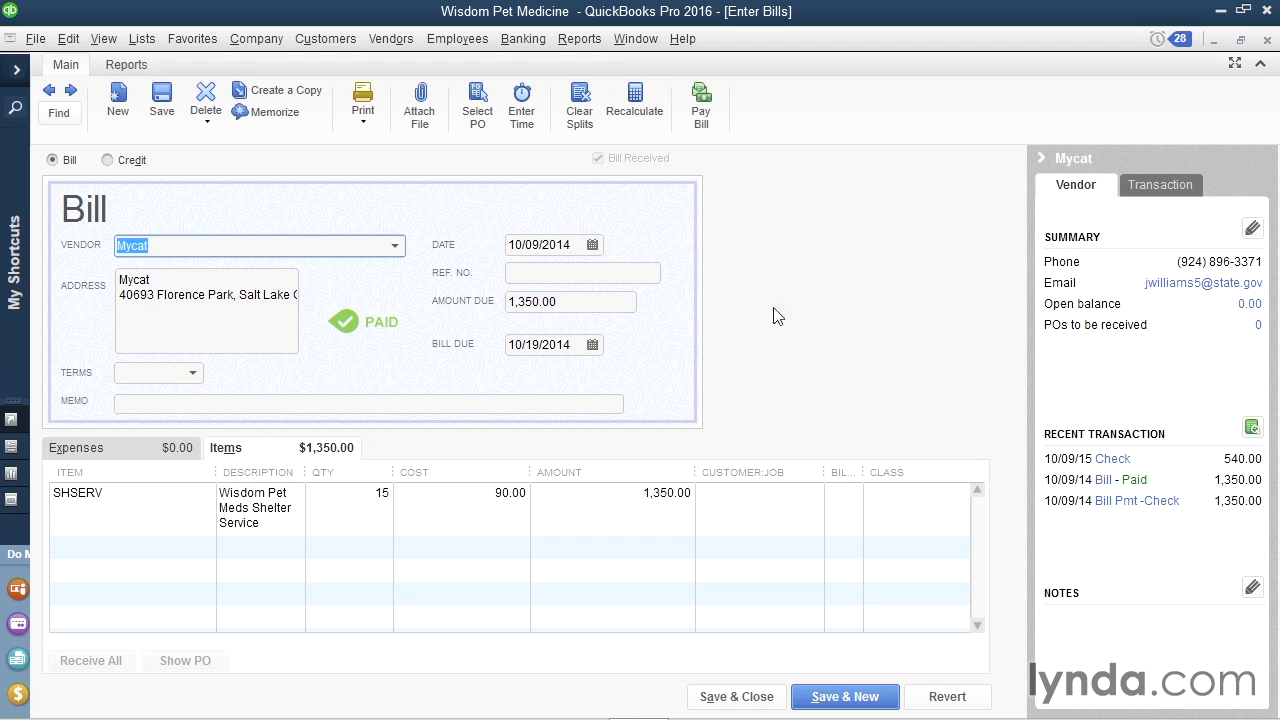
left_click(1268, 40)
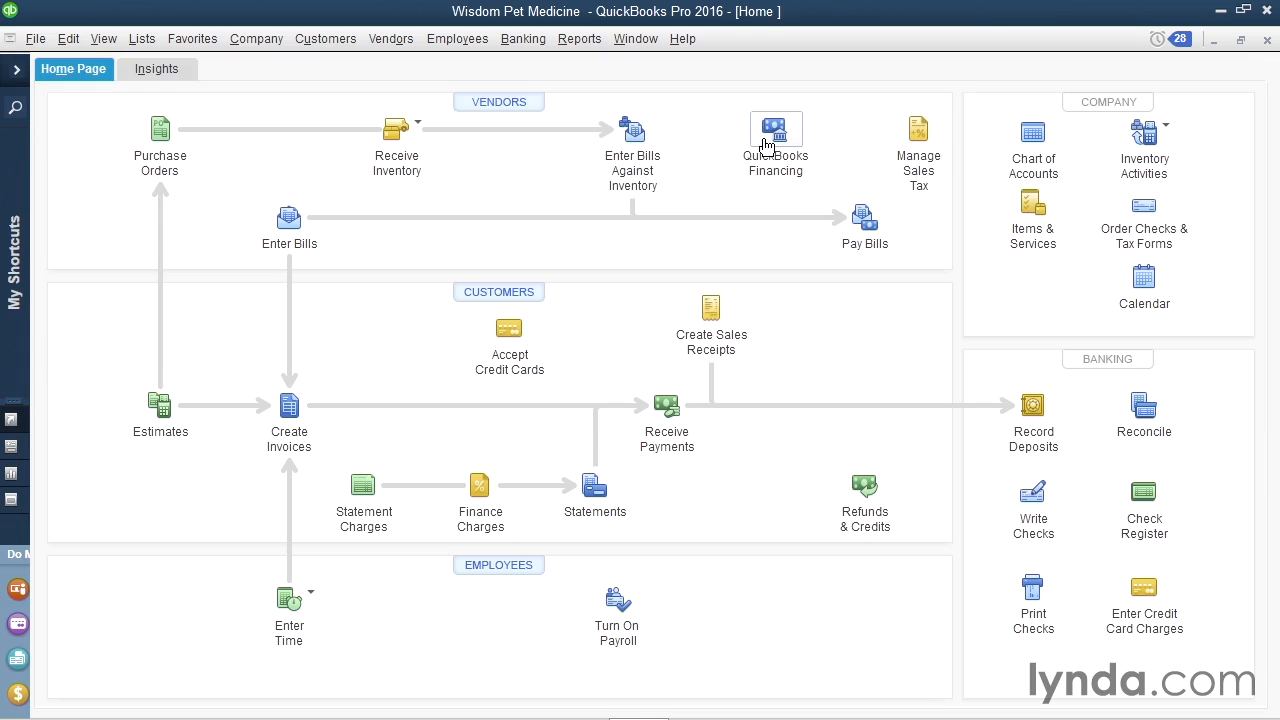
From Tax: 1099 Company Preferences, launch the 1099 Wizard via its 'click here' link.
left_click(68, 38)
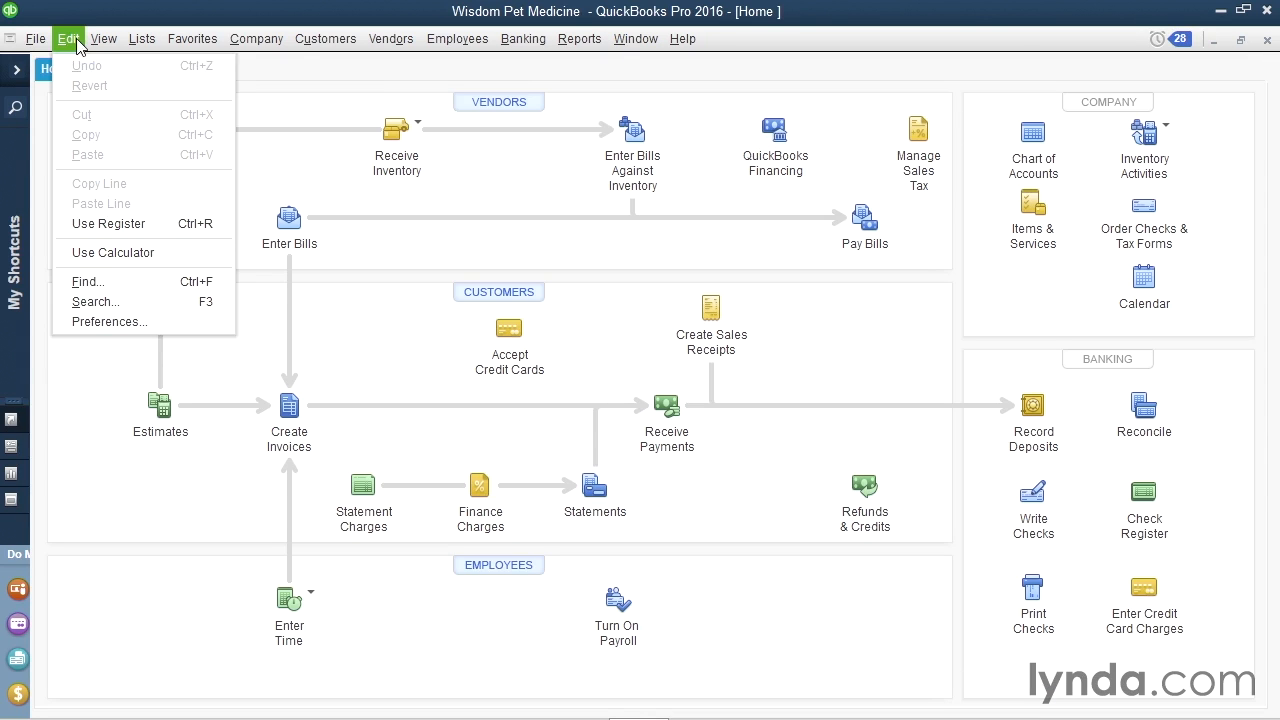
left_click(172, 321)
left_click_drag(423, 243, 423, 583)
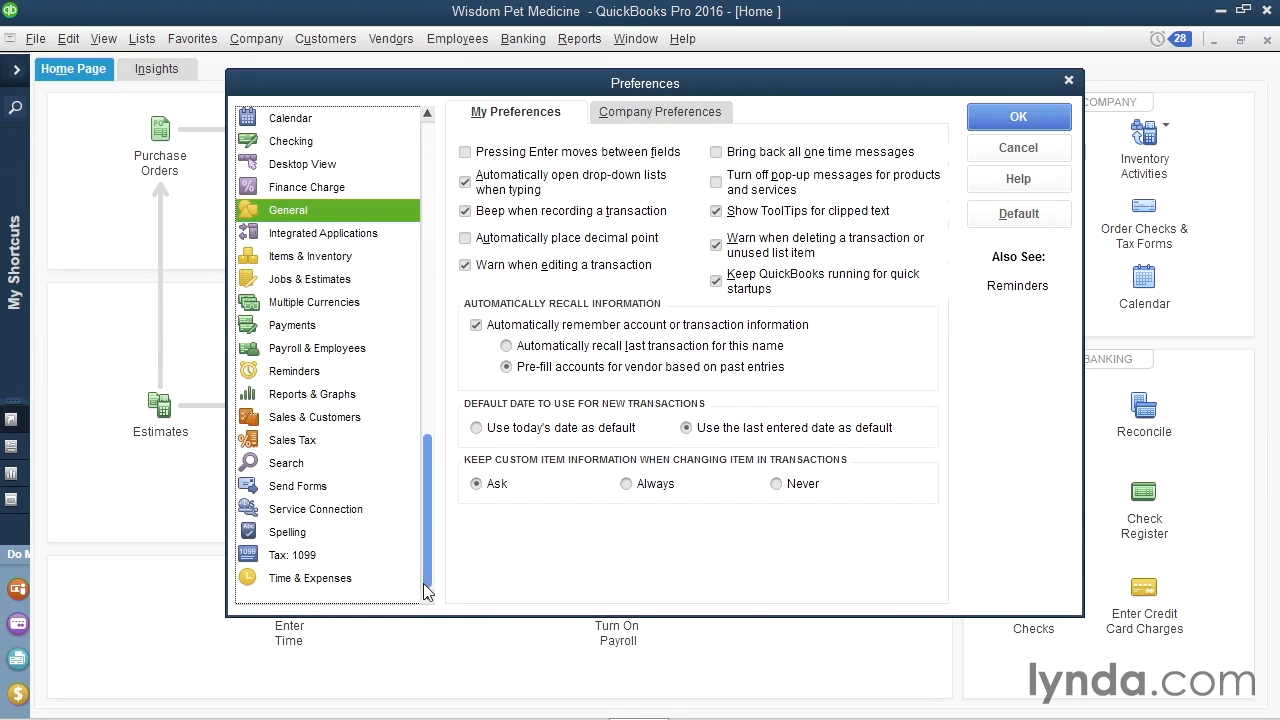
left_click(246, 562)
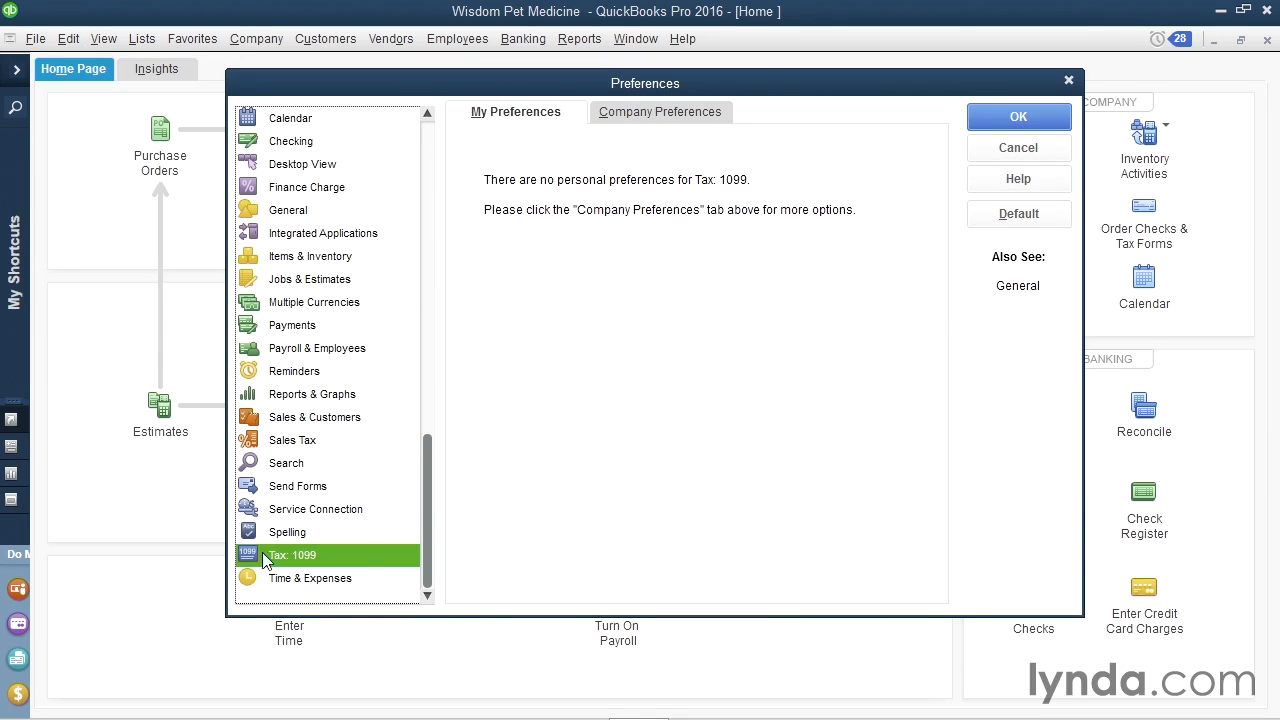
left_click(674, 118)
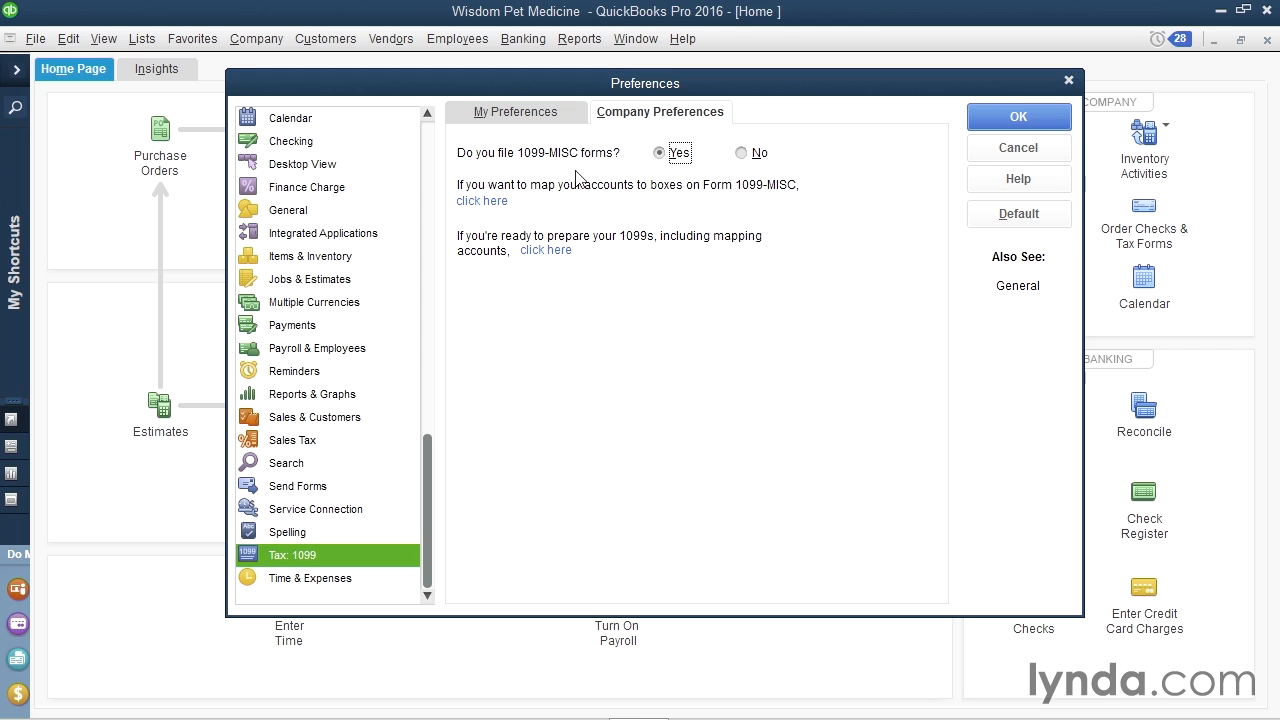
left_click(553, 255)
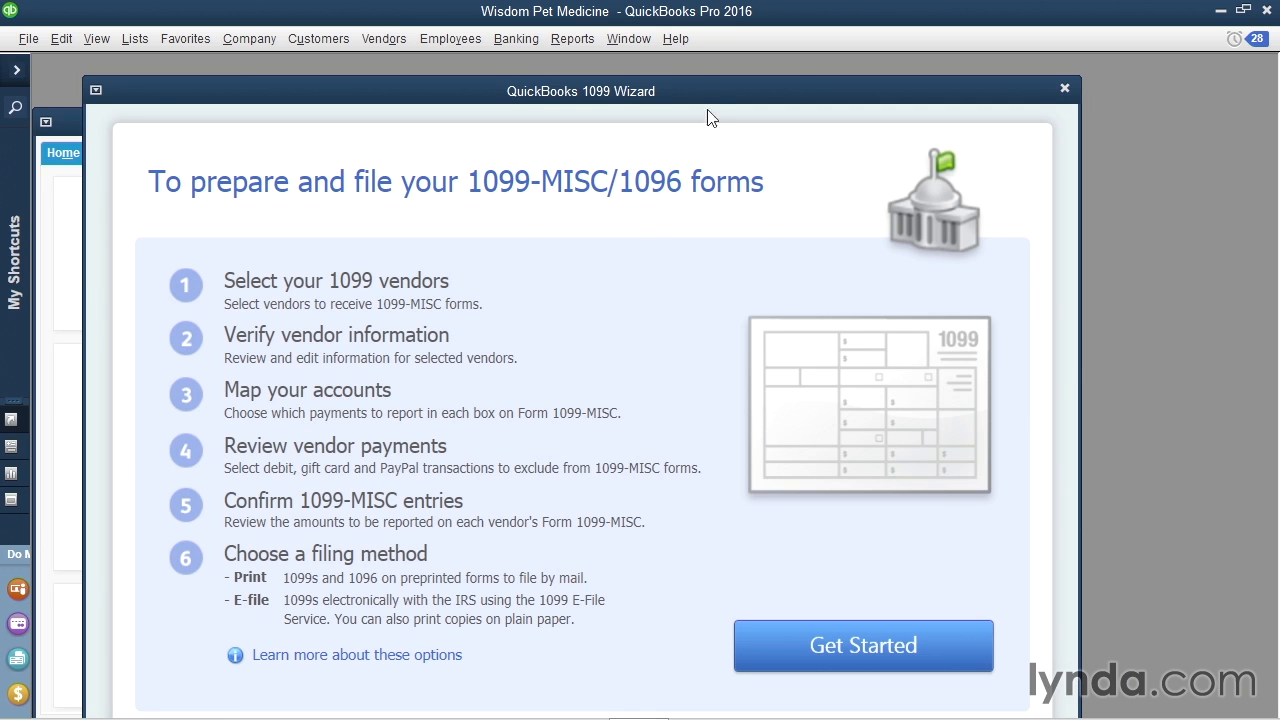
Begin the 1099 Wizard with only Mycat selected and move on to verifying its information.
left_click_drag(709, 104, 710, 93)
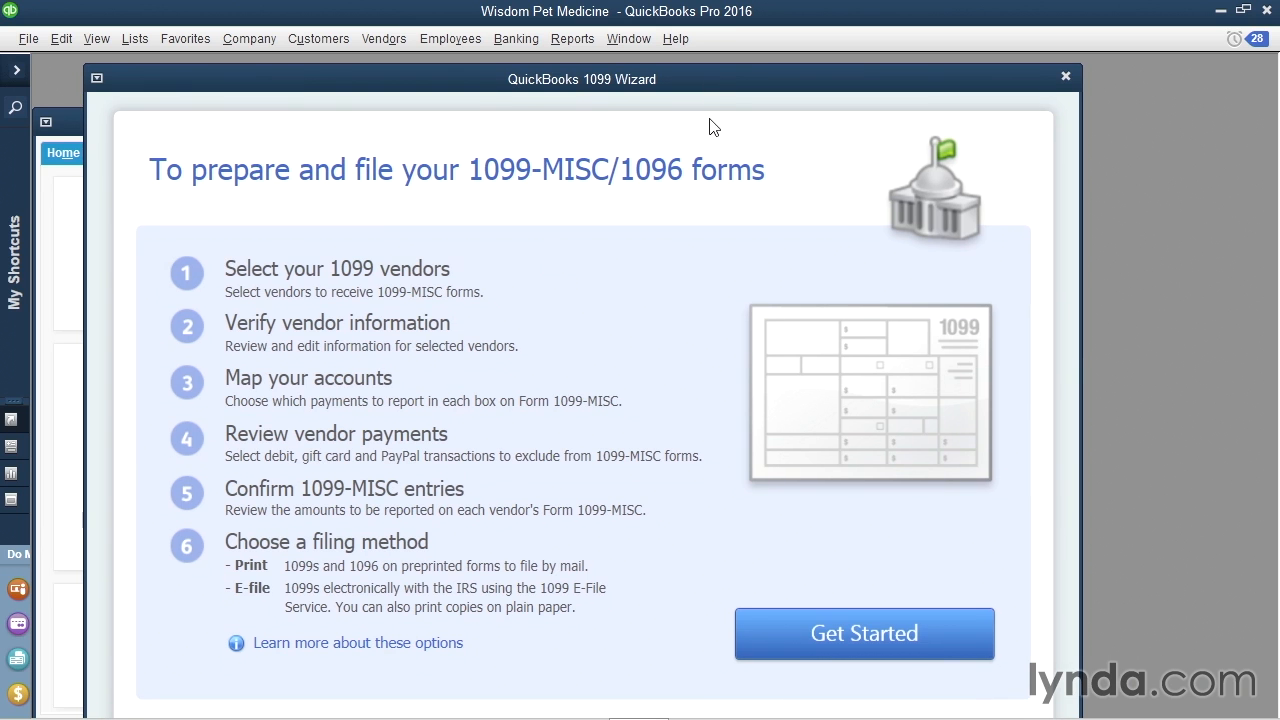
left_click(790, 646)
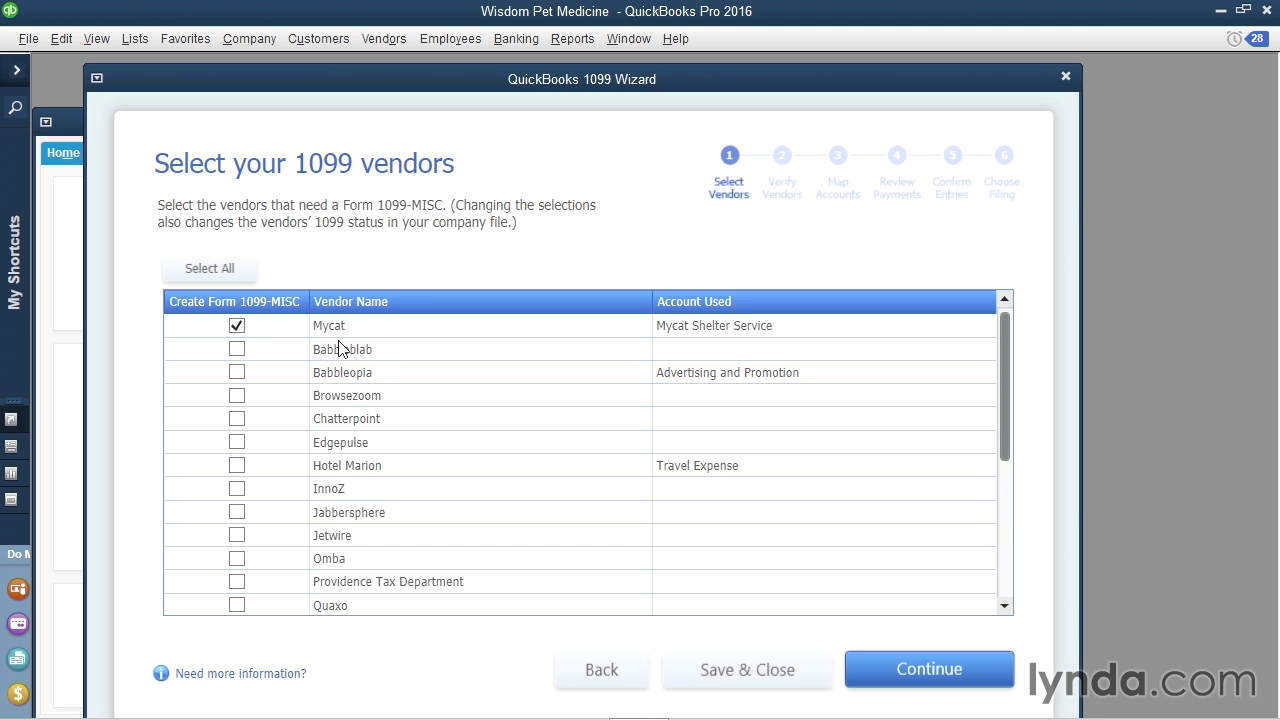
left_click(886, 668)
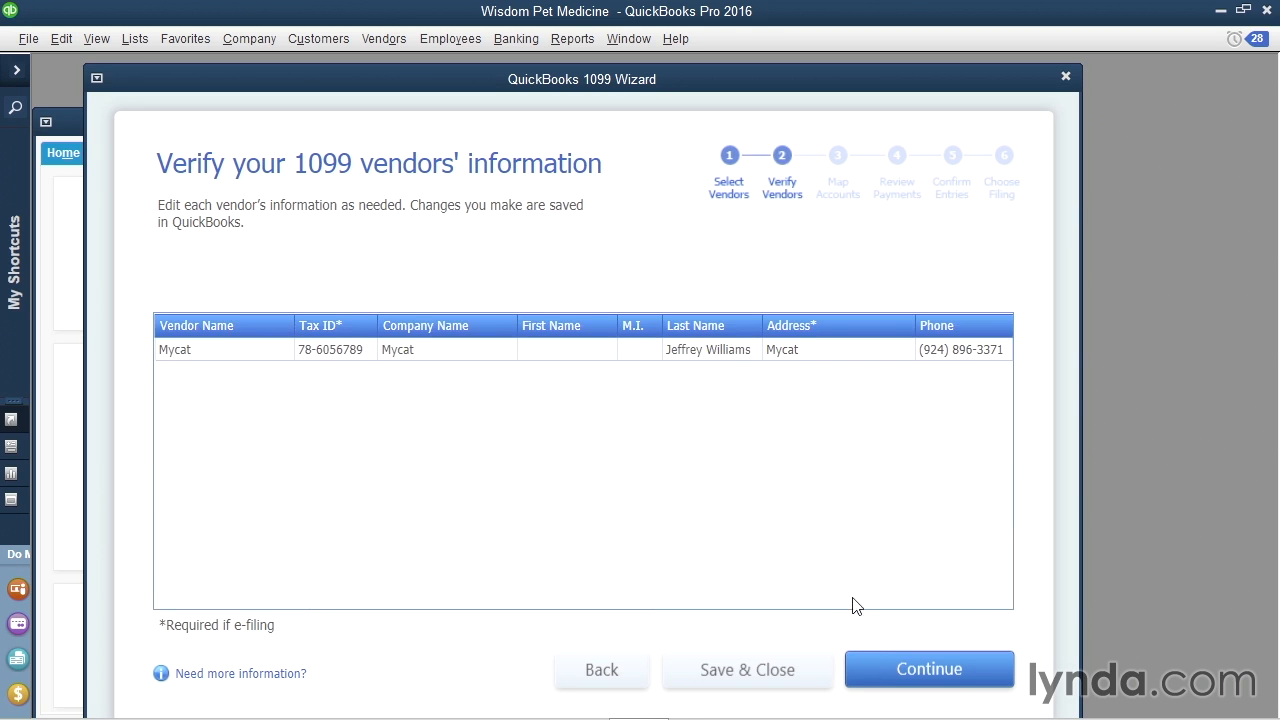
At account mapping, view then dismiss the IRS thresholds and keep 66800 Mycat Shelter Service on Box 7.
left_click(876, 669)
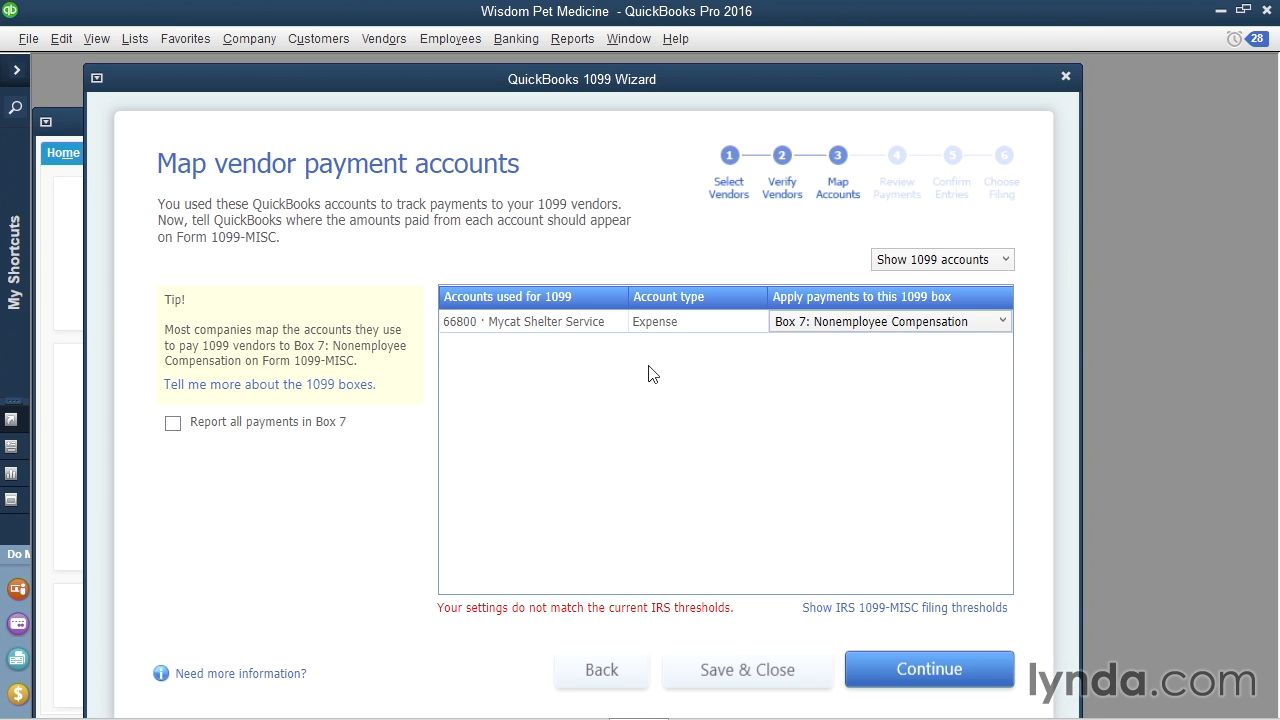
left_click(893, 610)
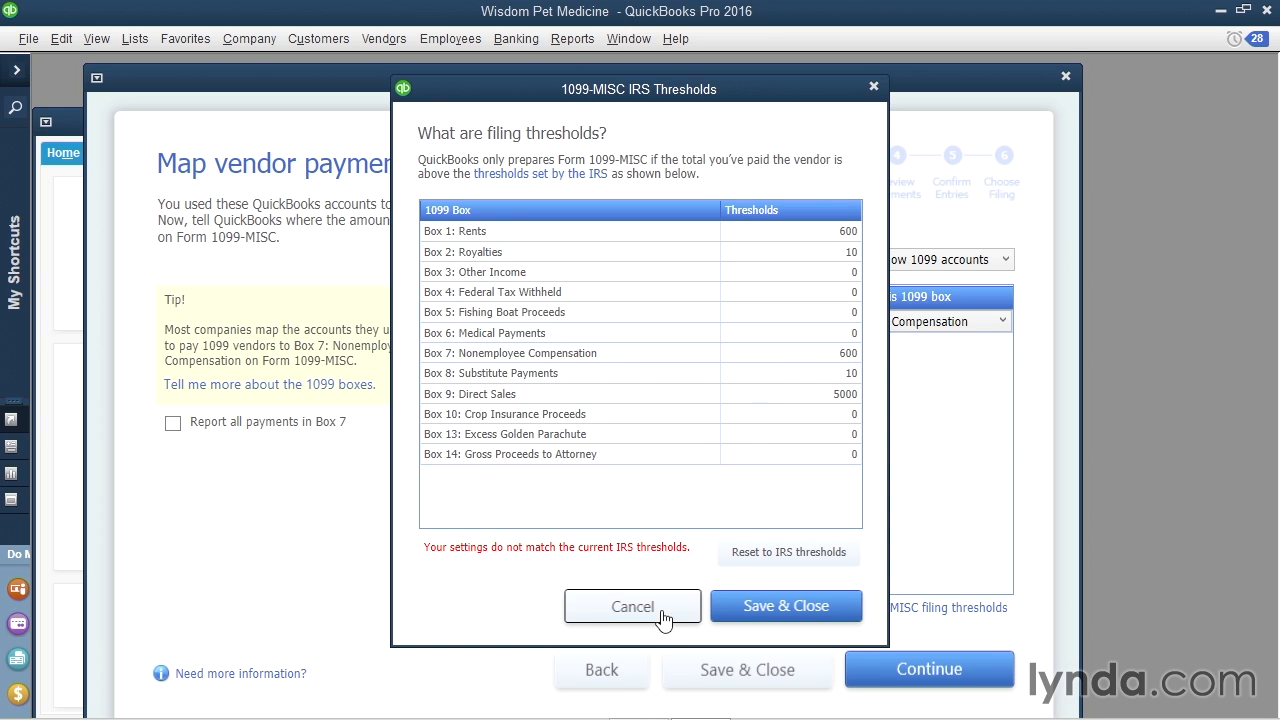
left_click(632, 607)
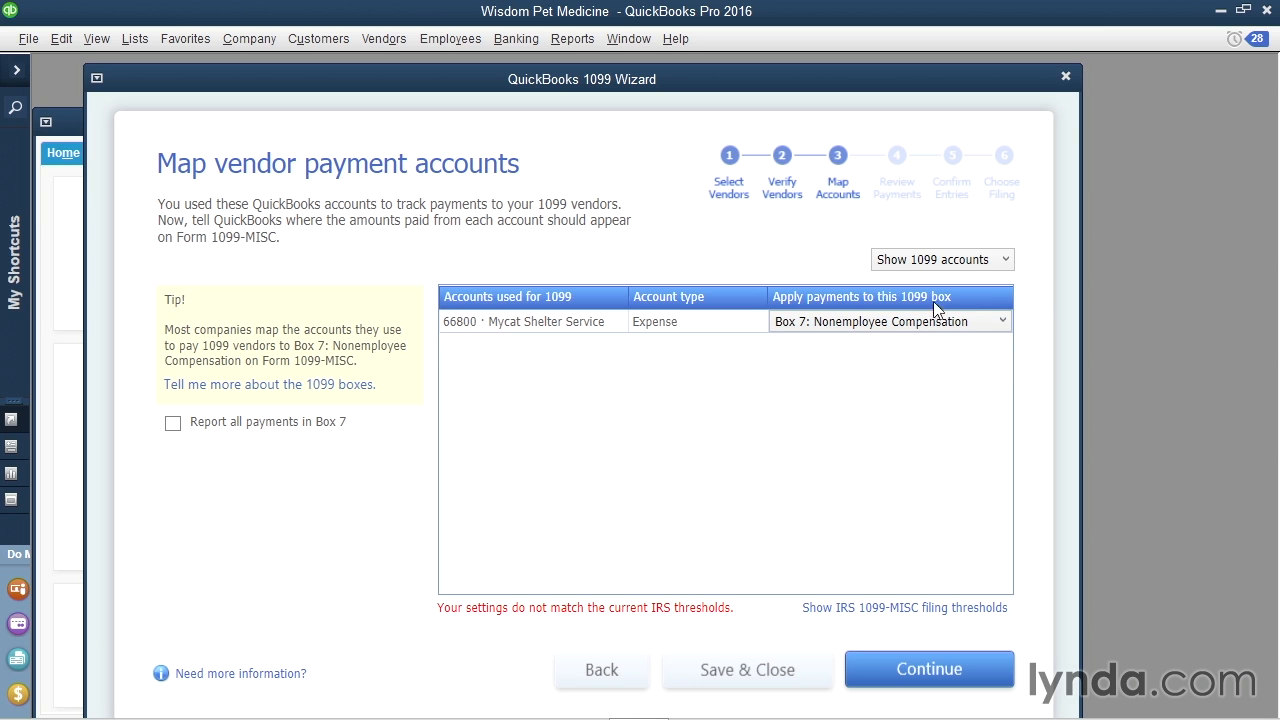
left_click(1000, 328)
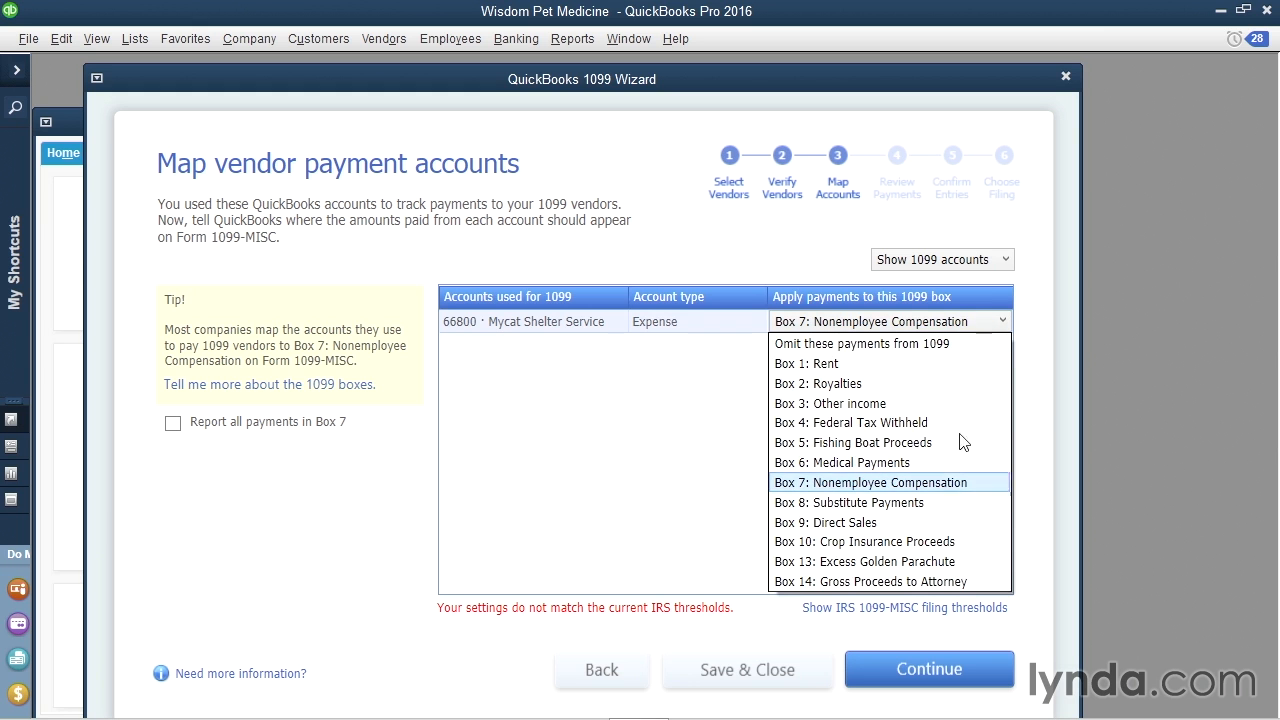
left_click(975, 484)
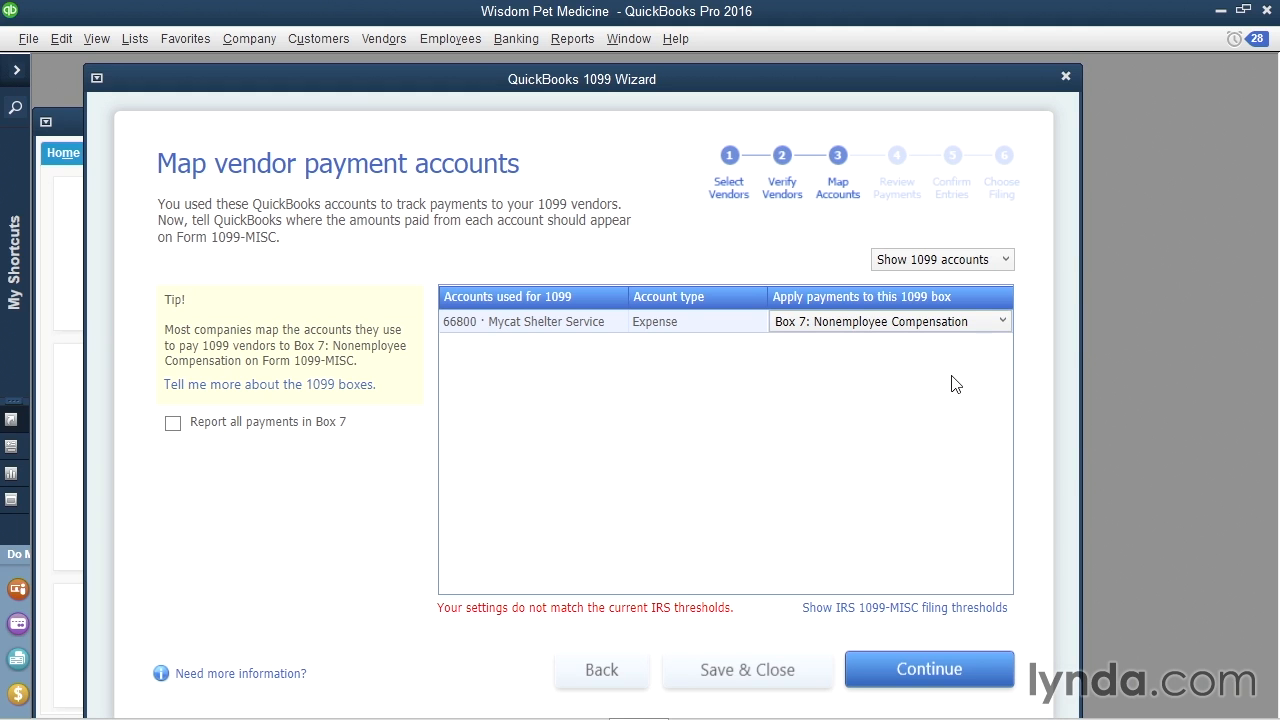
Show all accounts, leave Automobile Expense omitted from 1099, and continue to payment exclusions.
left_click(1005, 262)
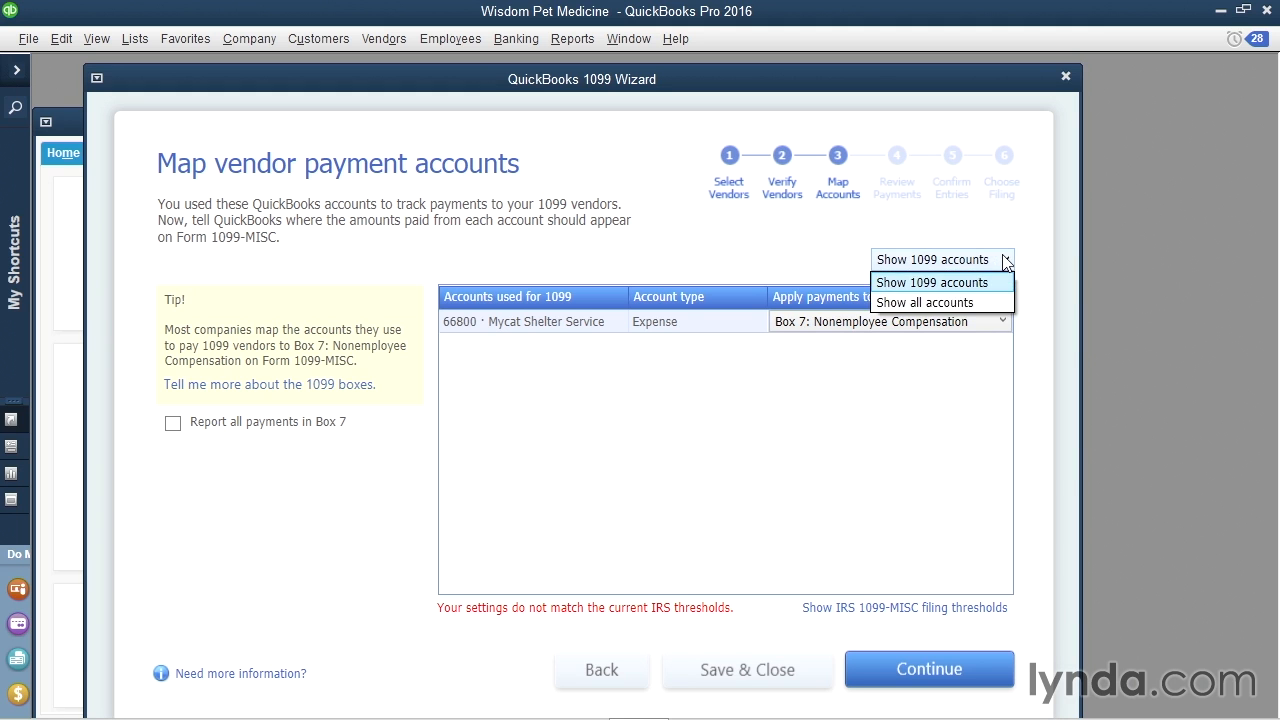
left_click(979, 304)
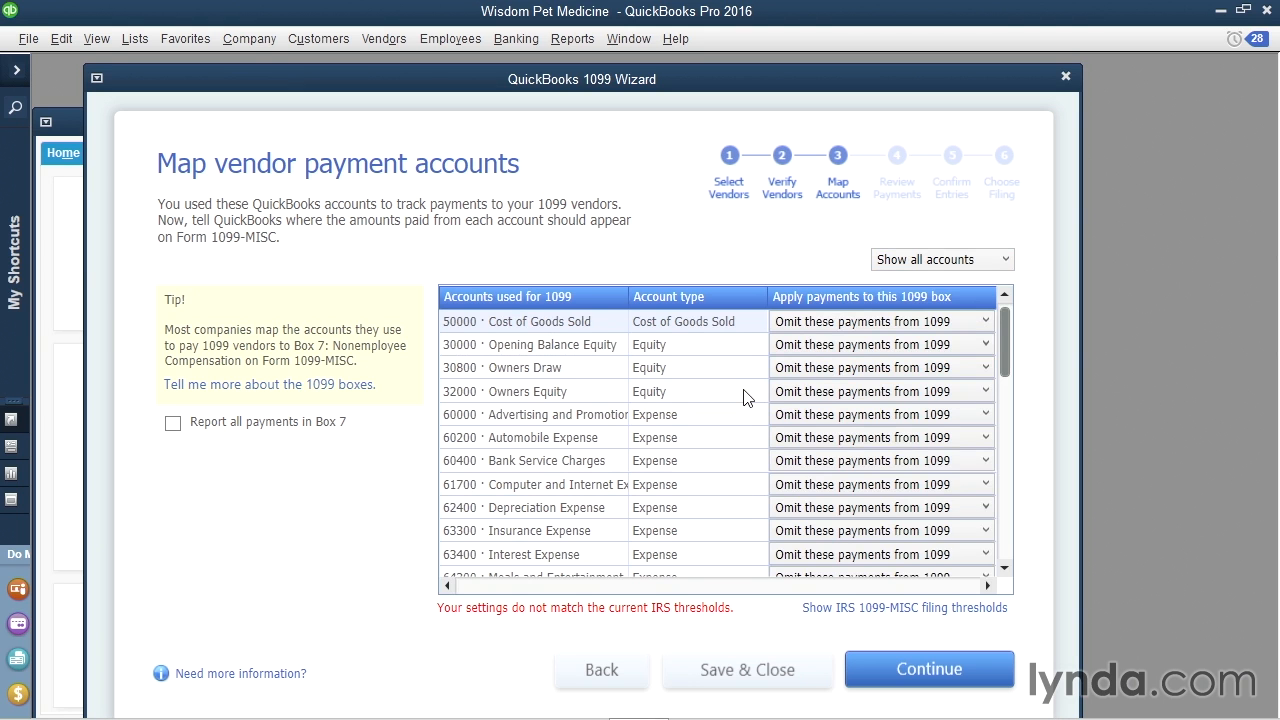
left_click(969, 444)
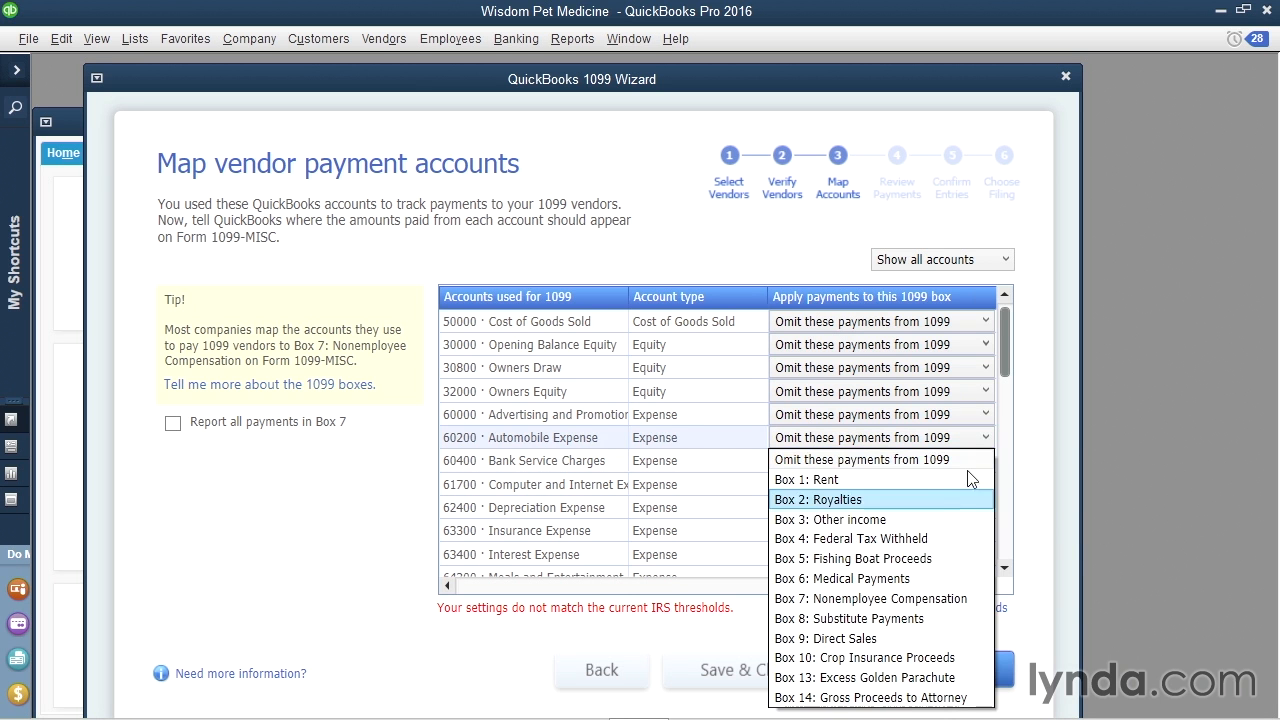
left_click(389, 503)
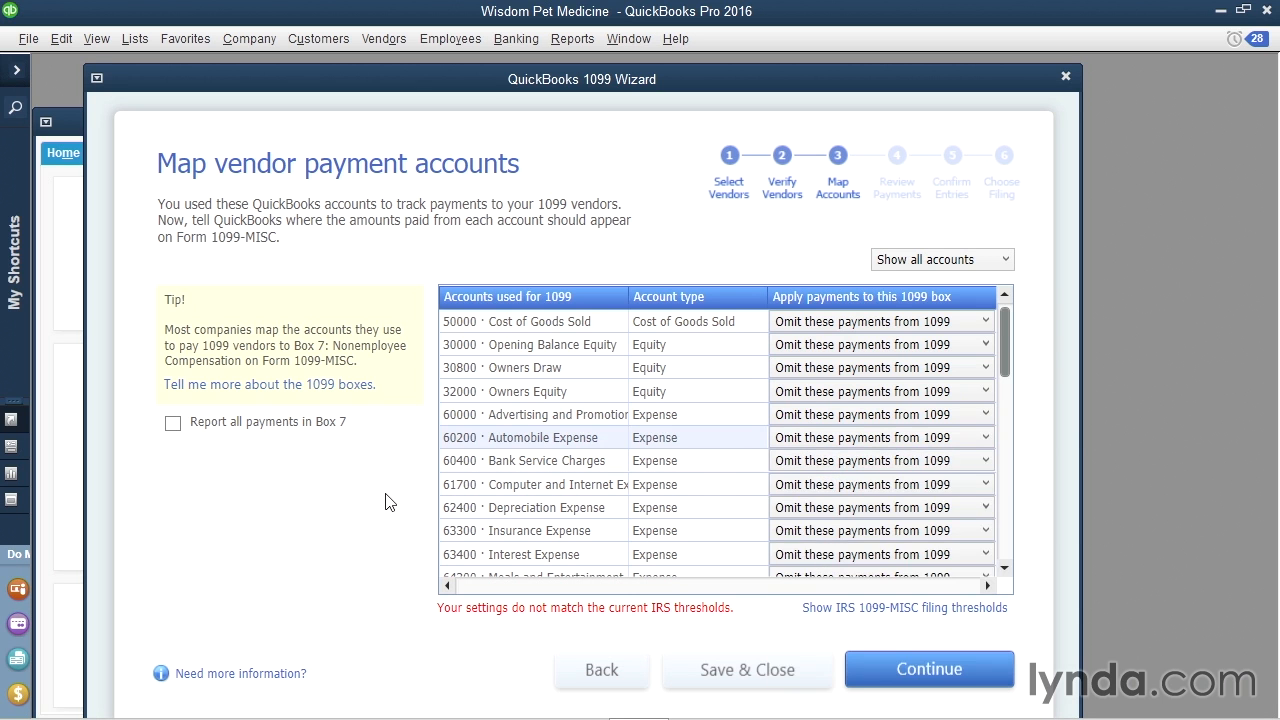
left_click(960, 674)
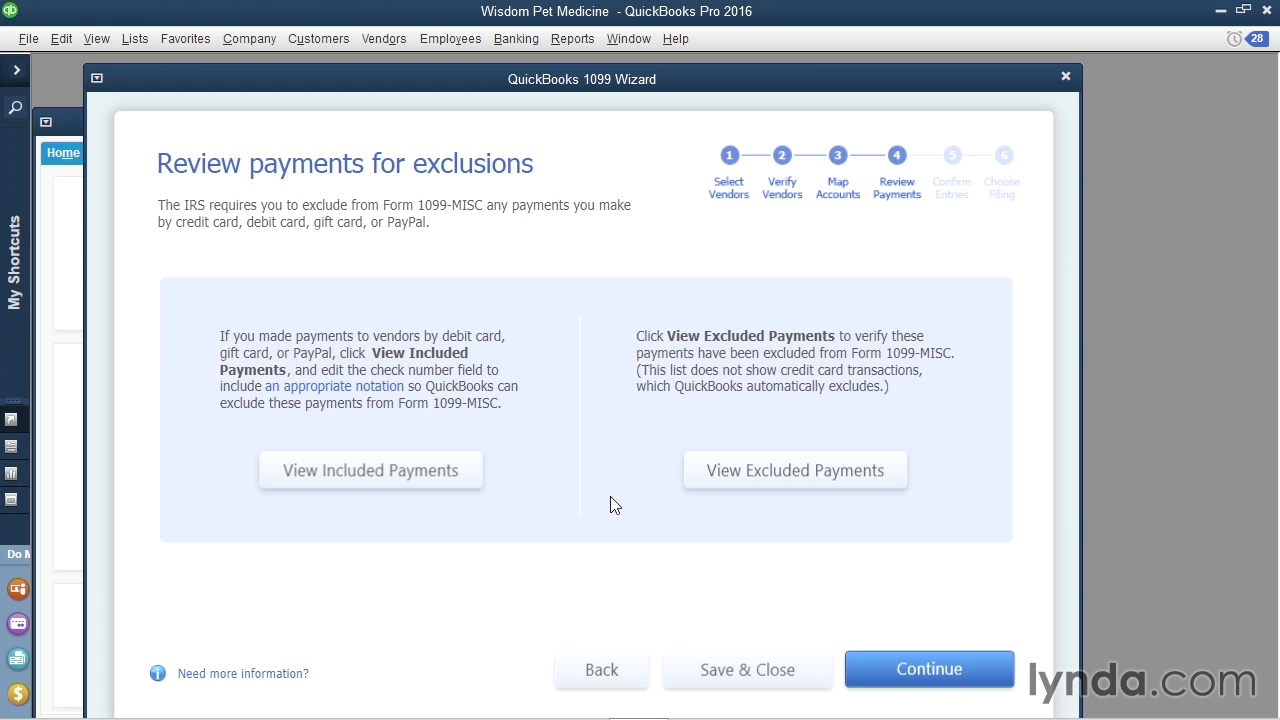
Review Mycat's 1,350.00 Box 7 total for 2014 on the confirmation step, then Save & Close.
left_click(976, 668)
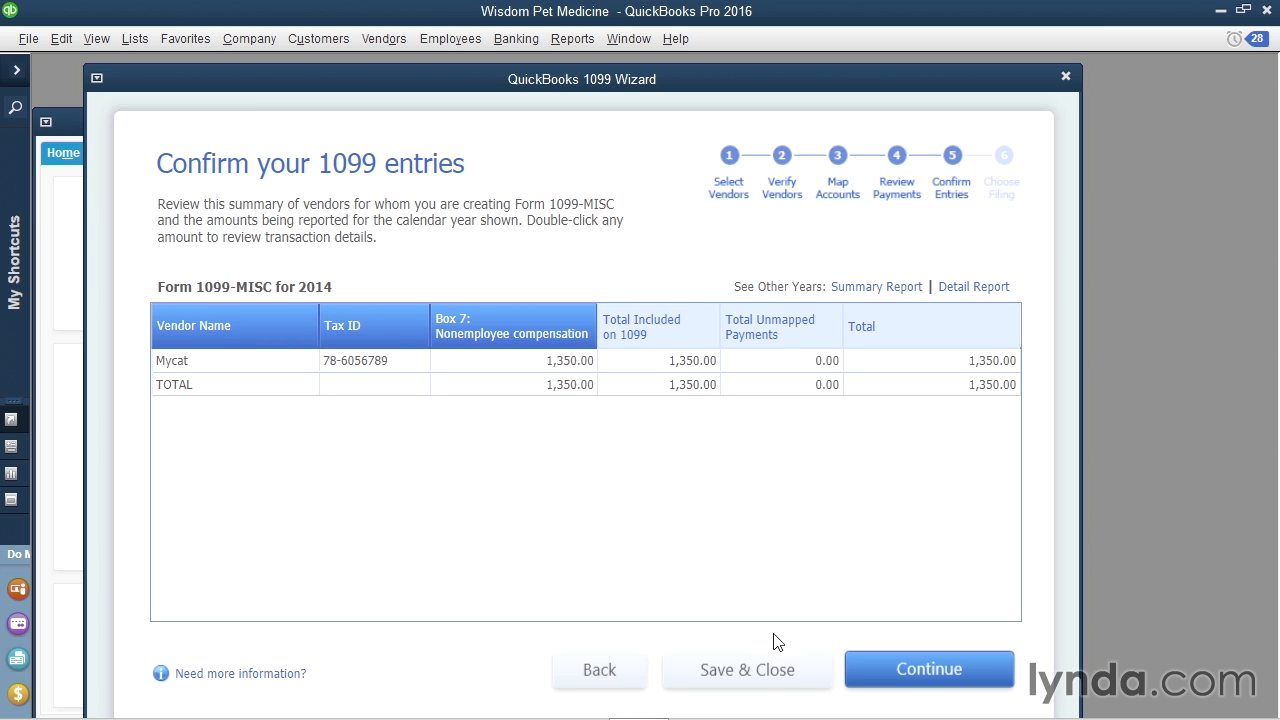
left_click(775, 668)
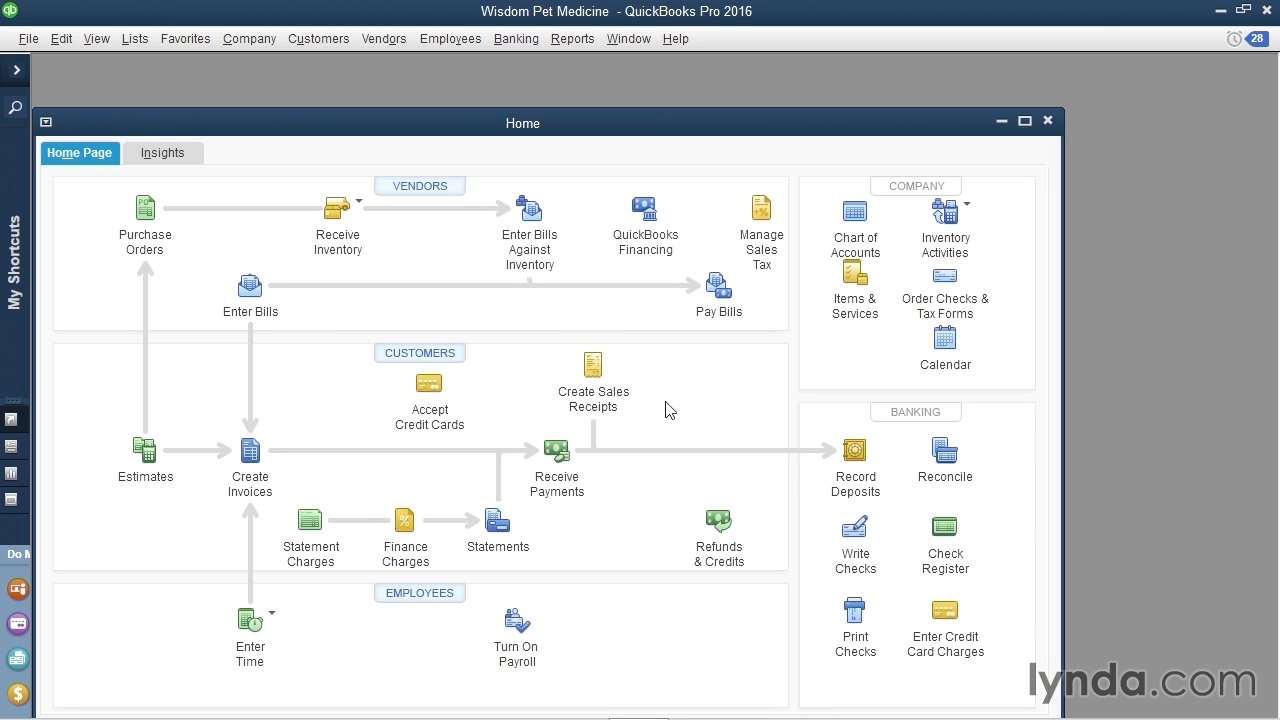
Verify 1099-MISC filing is Yes in Tax: 1099 company preferences, cancel, and maximize the Home page.
left_click(61, 38)
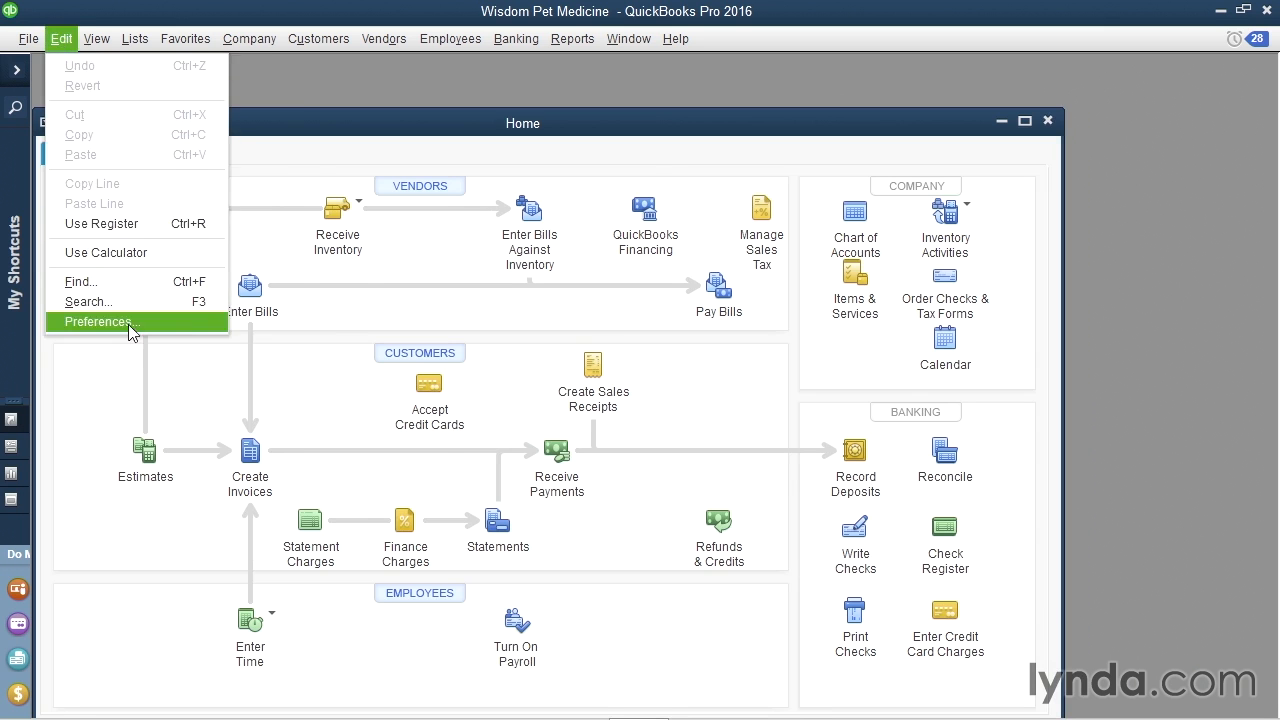
left_click(128, 322)
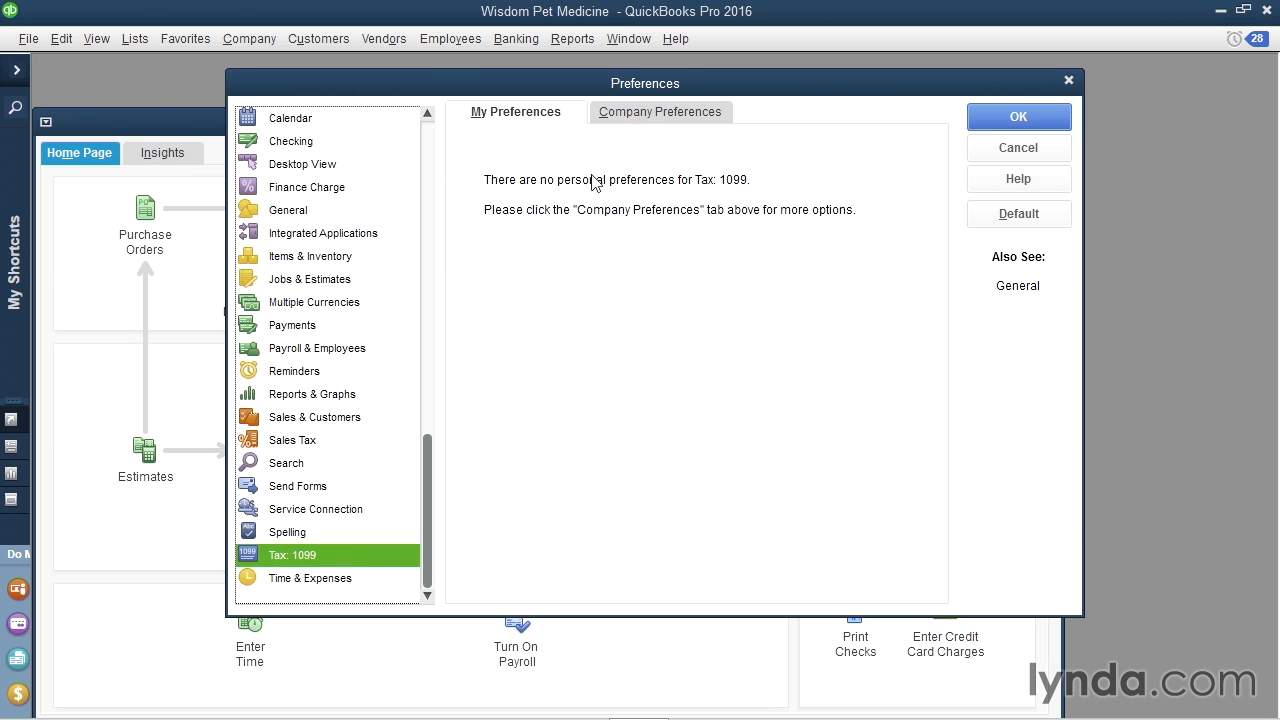
left_click(625, 117)
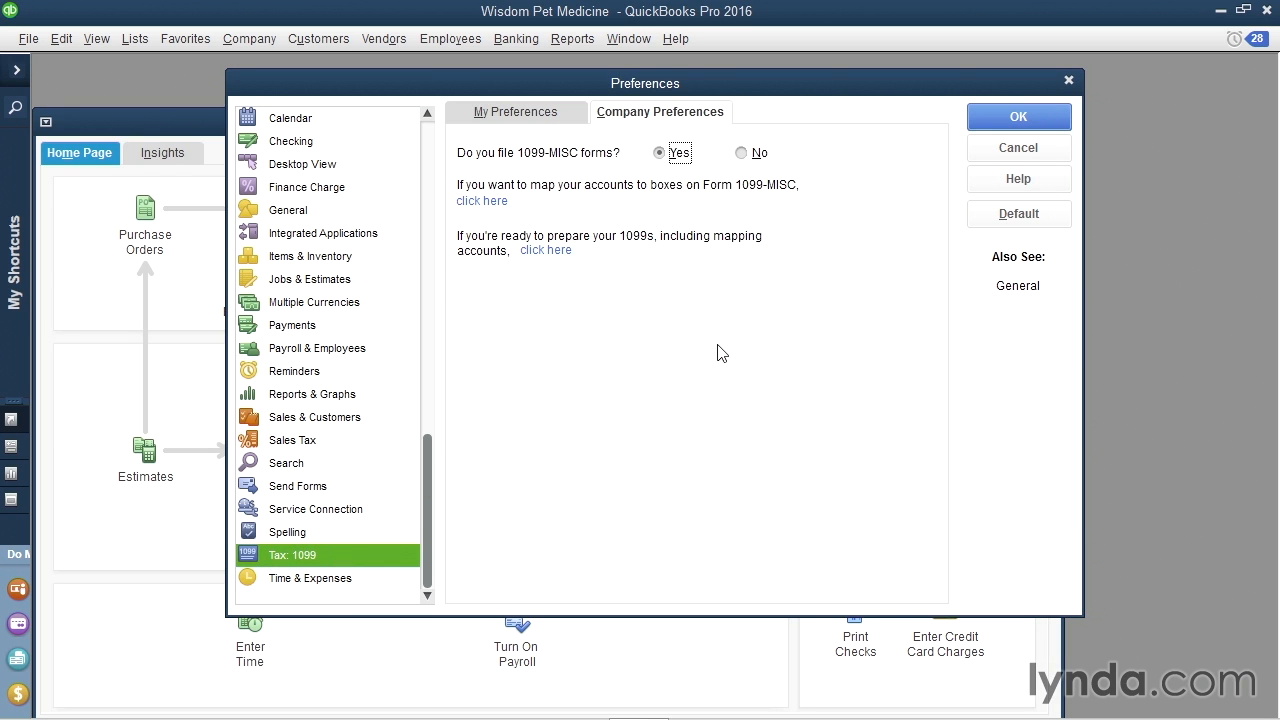
left_click(1040, 150)
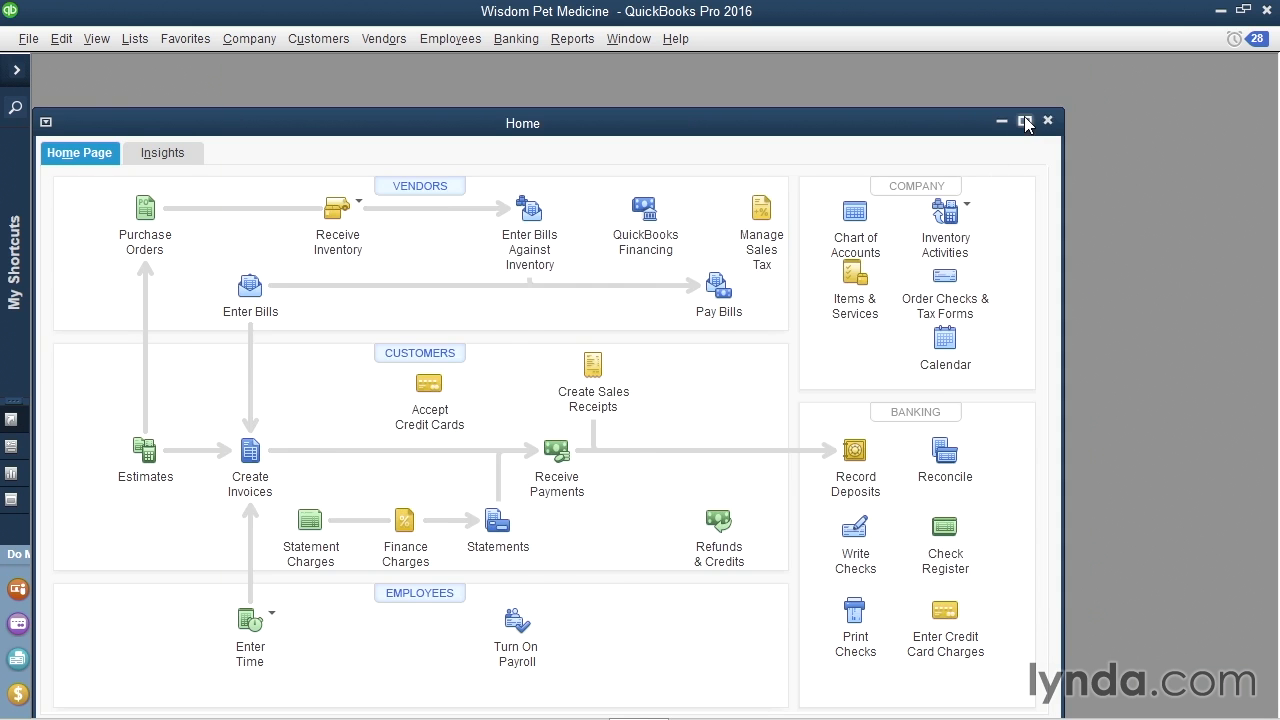
left_click(1023, 121)
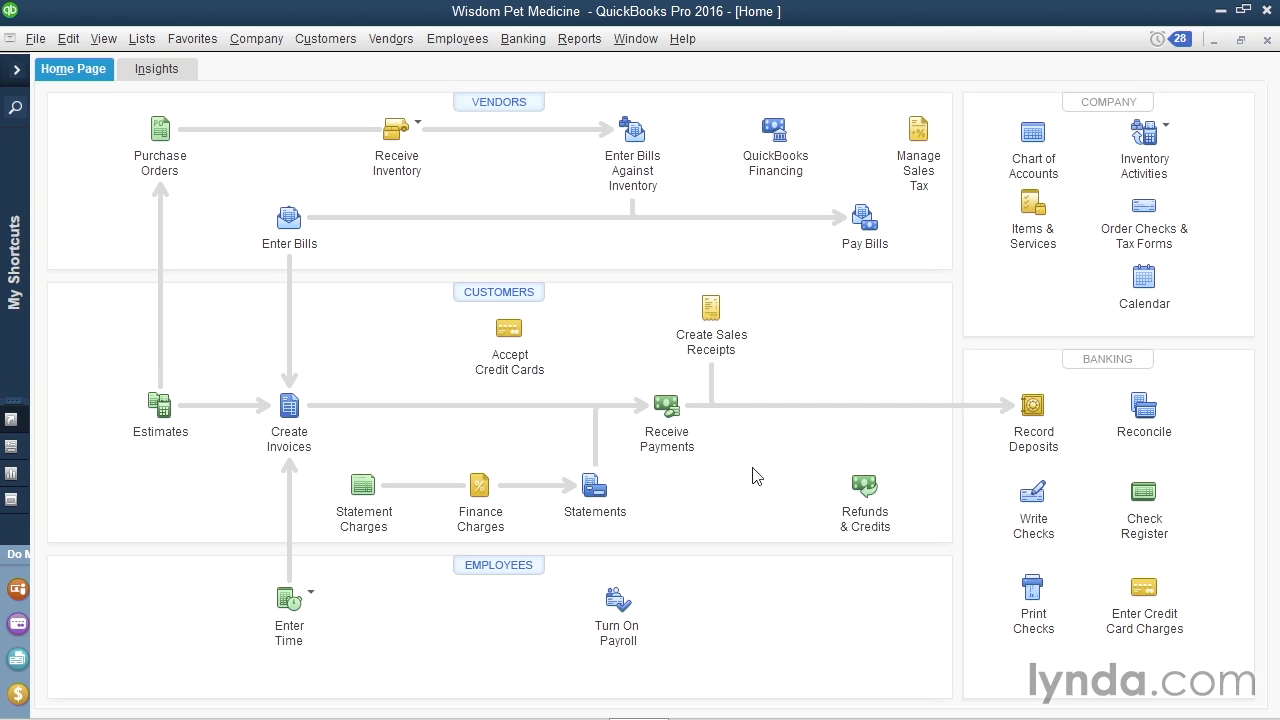